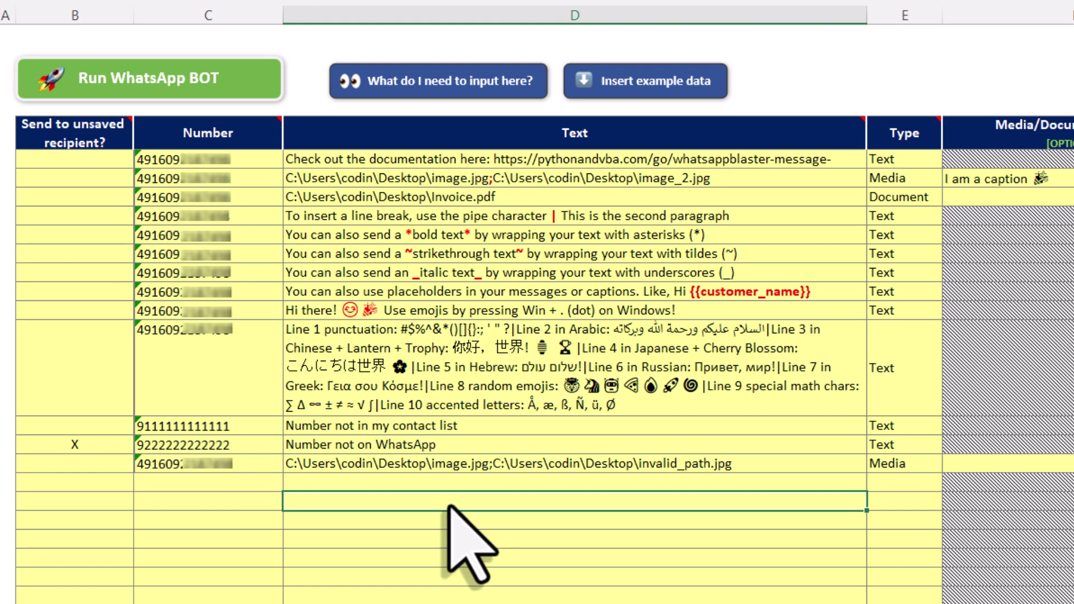
# Start the WhatsApp bot and confirm the login so it sends the listed messages.
pyautogui.click(151, 79)
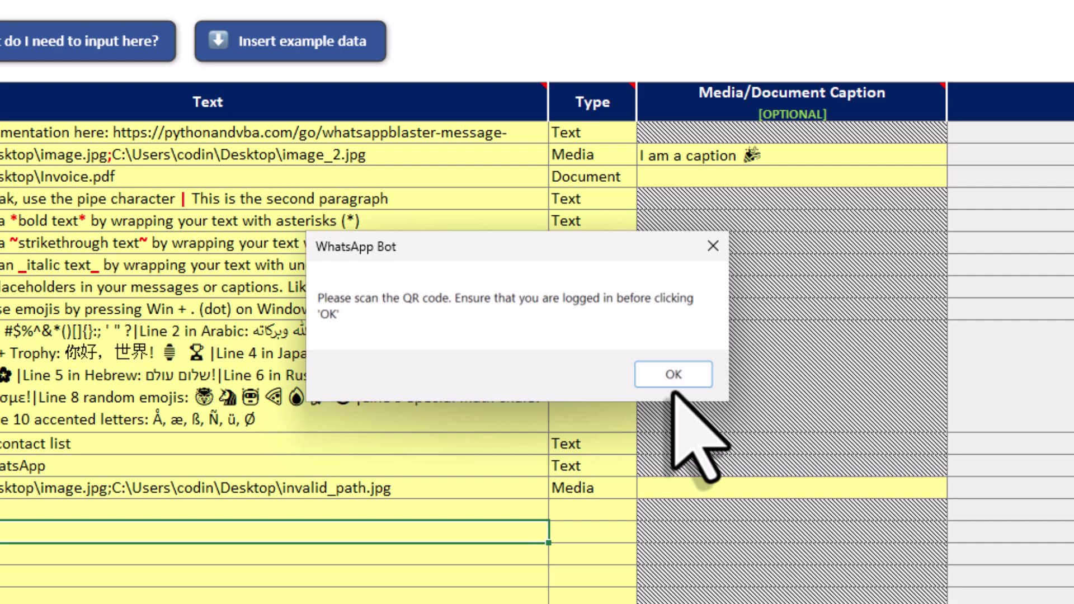
pyautogui.click(673, 379)
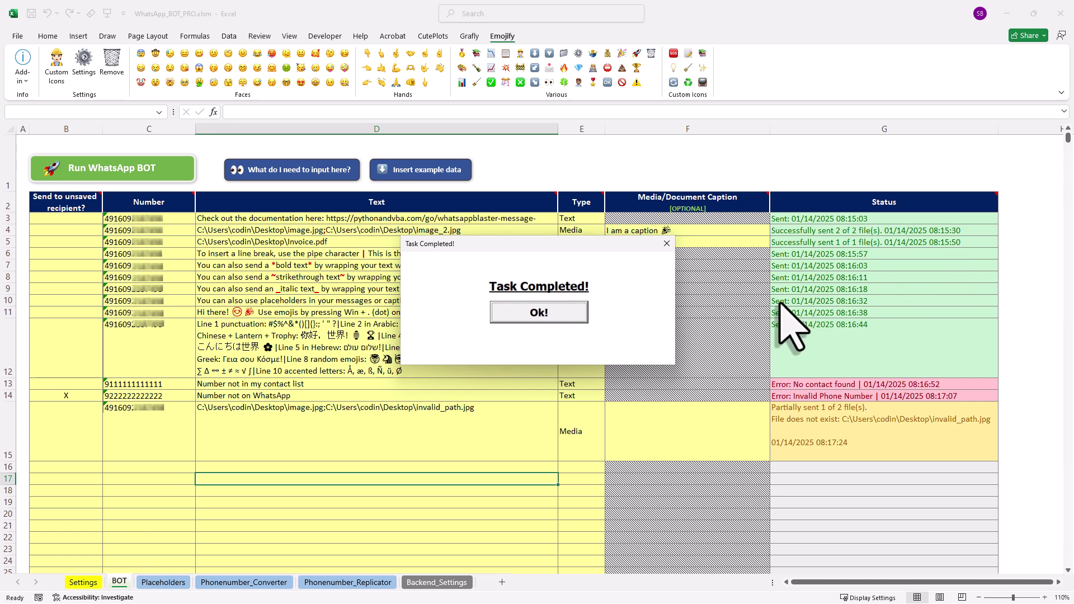
# Dismiss the Task Completed notice, rerun the WhatsApp bot, and move WhatsApp Web left.
pyautogui.click(550, 315)
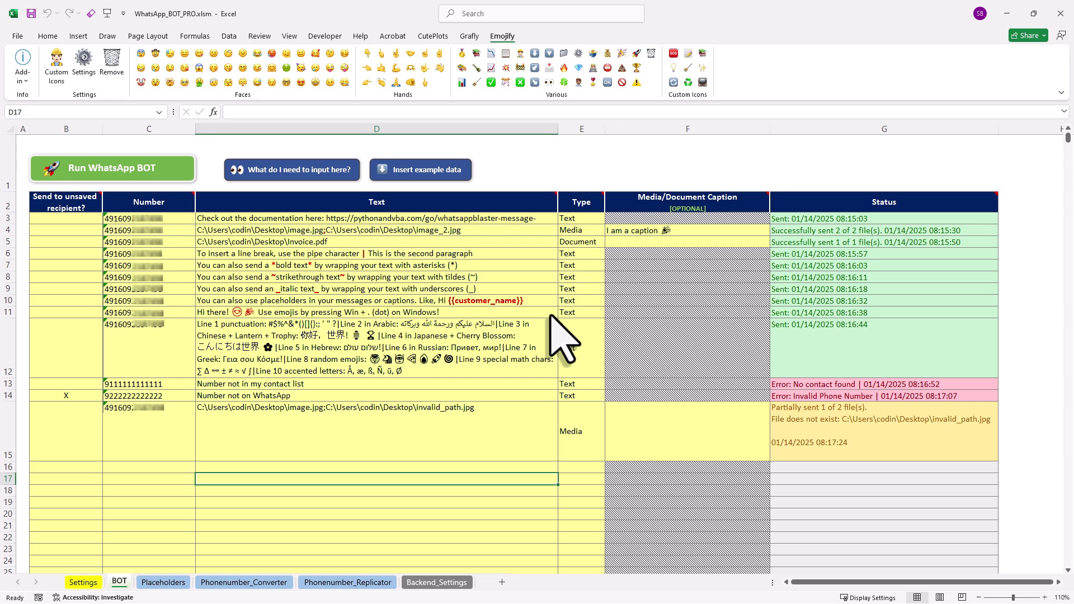
pyautogui.click(119, 175)
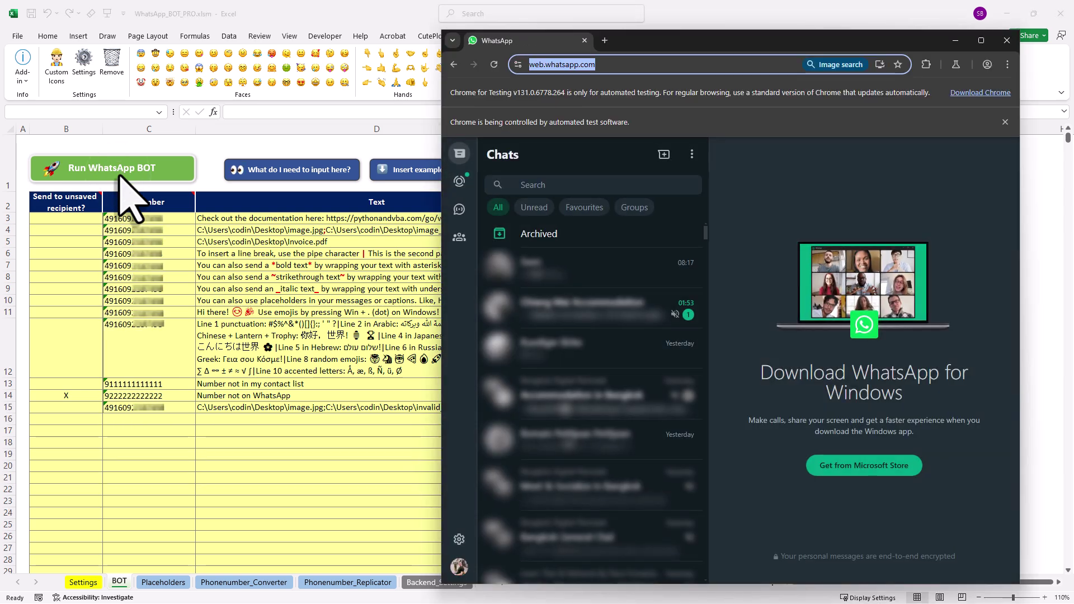
pyautogui.moveTo(738, 42); pyautogui.dragTo(376, 44)
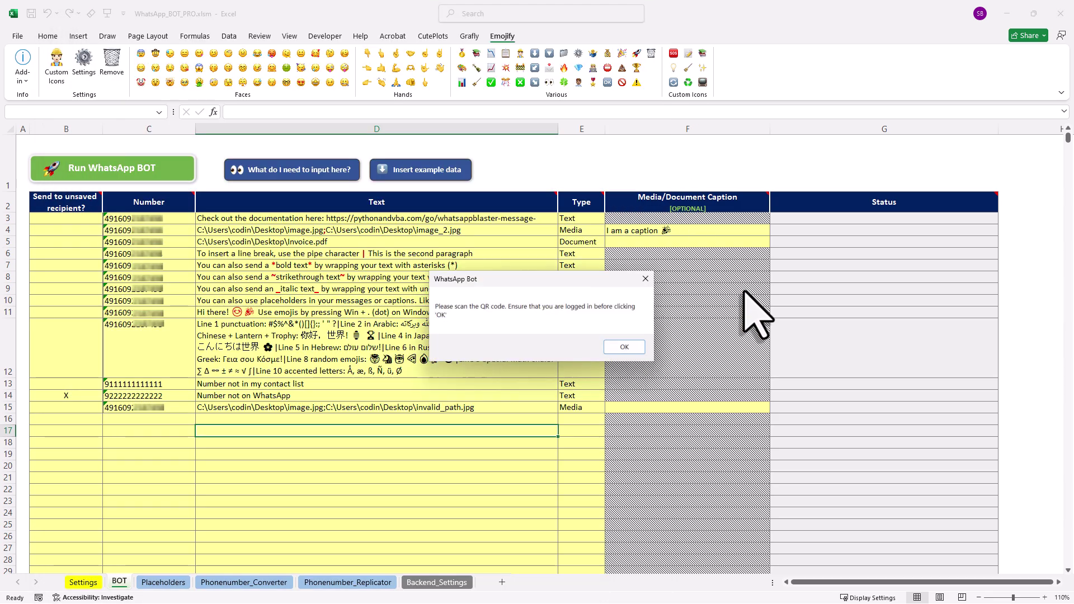
# Confirm the WhatsApp login so the second run resends and refreshes every Status entry.
pyautogui.click(624, 347)
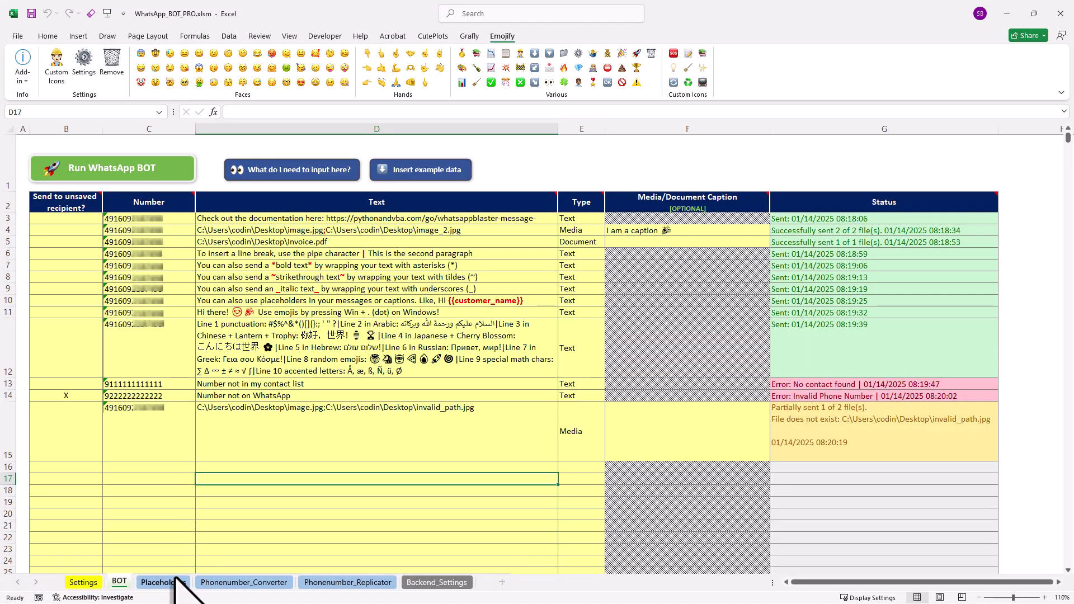
# Go to the Placeholders sheet holding the global {{customer_name}} and {{appointment_date}} values.
pyautogui.click(164, 582)
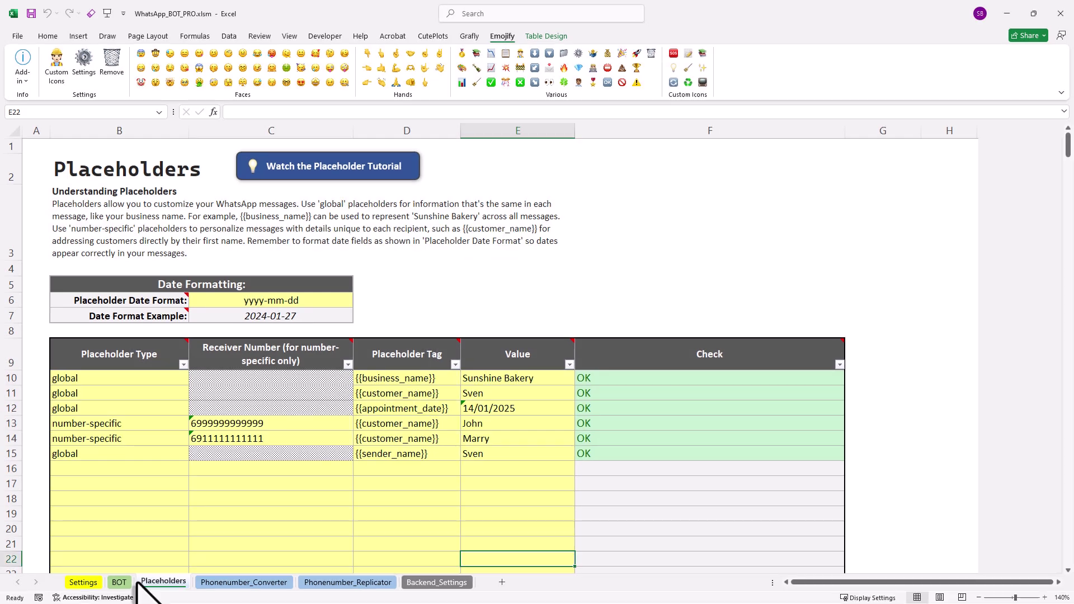
# Go back to the BOT sheet to review messages and second-run statuses.
pyautogui.click(119, 583)
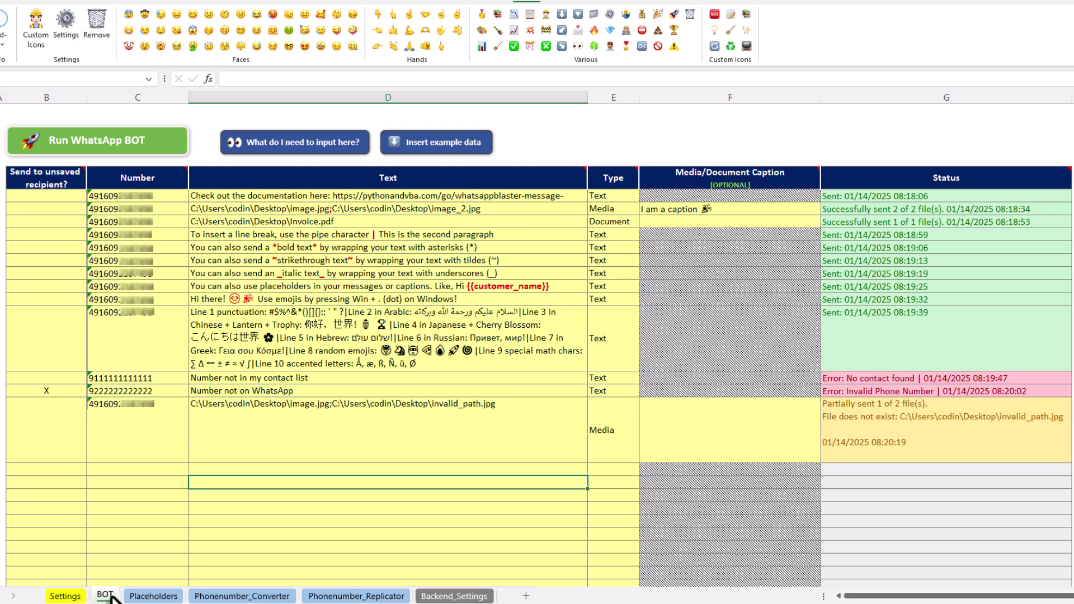
# Open the Phonenumber_Converter sheet with its ten messy sample phone numbers.
pyautogui.click(226, 596)
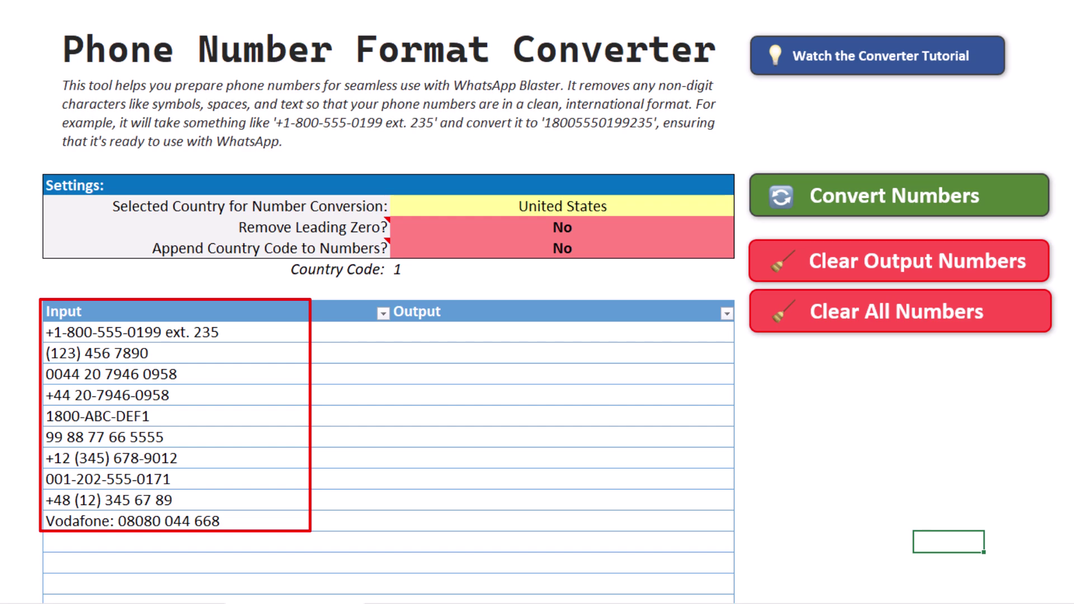
# Convert the sample numbers to clean format, then clear the Output column again.
pyautogui.click(928, 207)
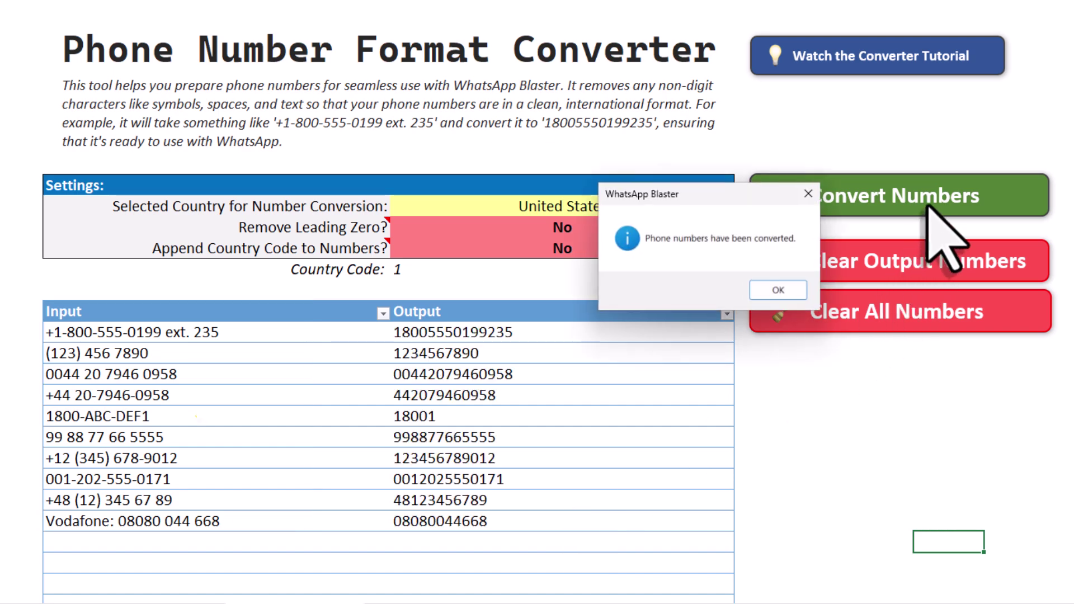
pyautogui.click(779, 290)
pyautogui.click(866, 266)
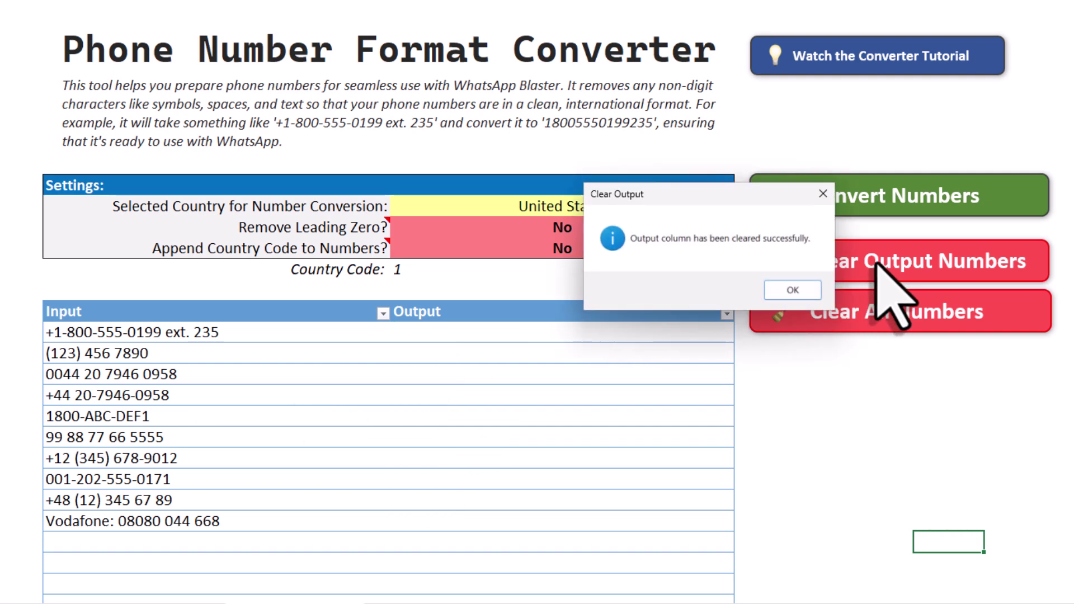
pyautogui.click(806, 293)
# Reconvert the numbers for Germany with country code 49 prepended, then open Phonenumber_Replicator.
pyautogui.click(727, 208)
pyautogui.click(740, 212)
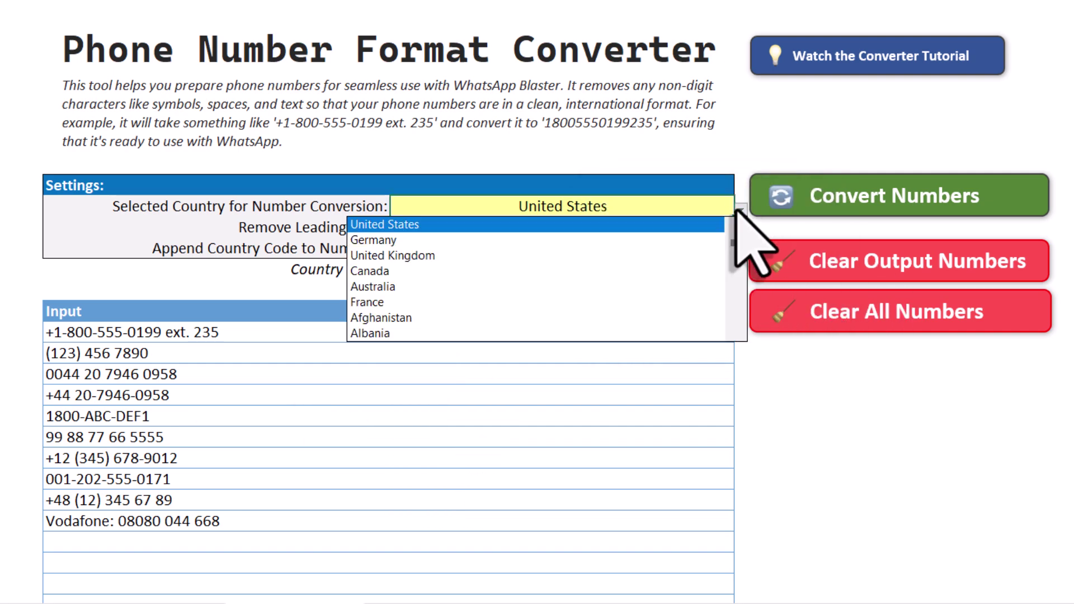
pyautogui.click(482, 239)
pyautogui.click(669, 248)
pyautogui.click(740, 252)
pyautogui.click(699, 266)
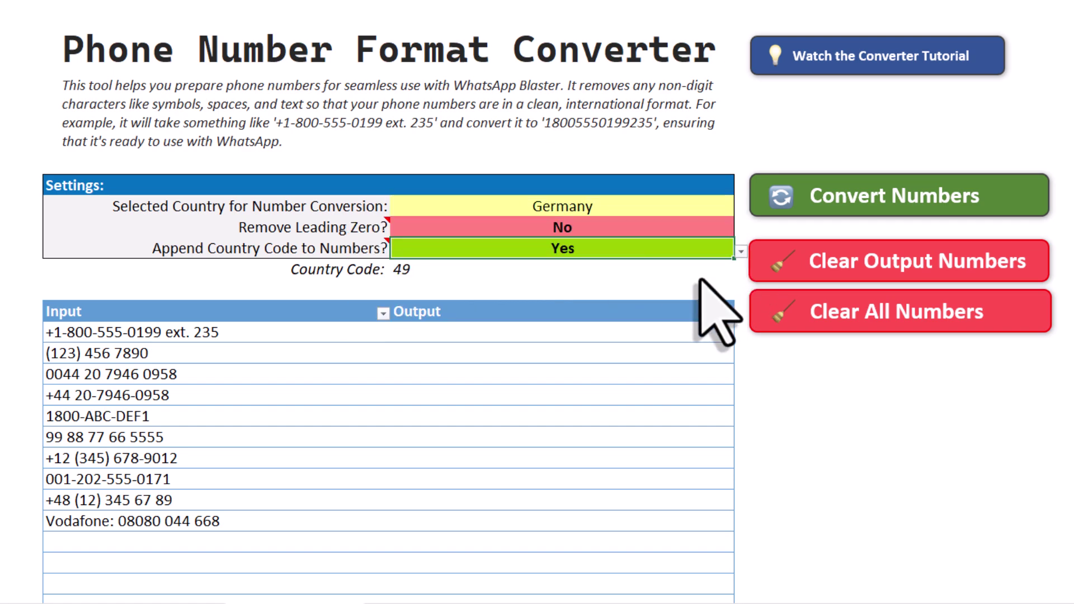
pyautogui.click(839, 206)
pyautogui.click(783, 289)
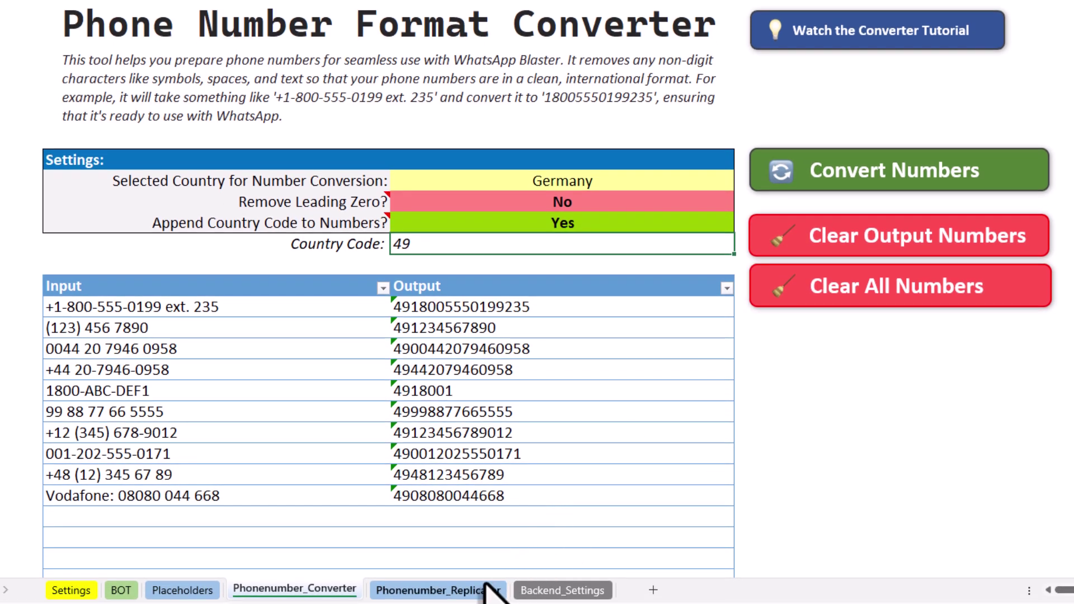
pyautogui.click(485, 586)
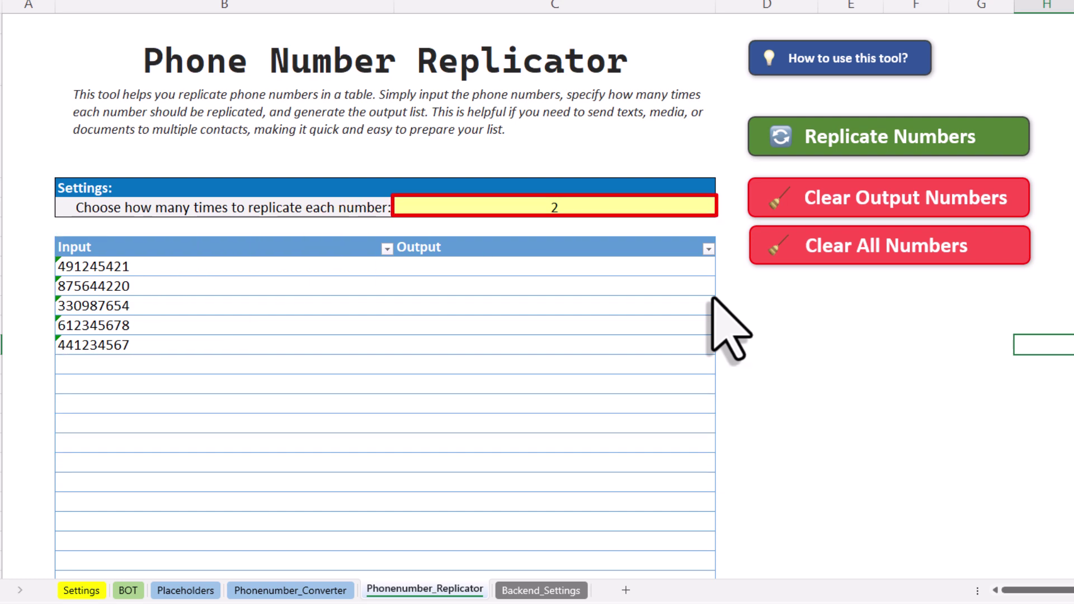
# Replicate the five input numbers twice each, giving 10 numbers in Output.
pyautogui.click(848, 141)
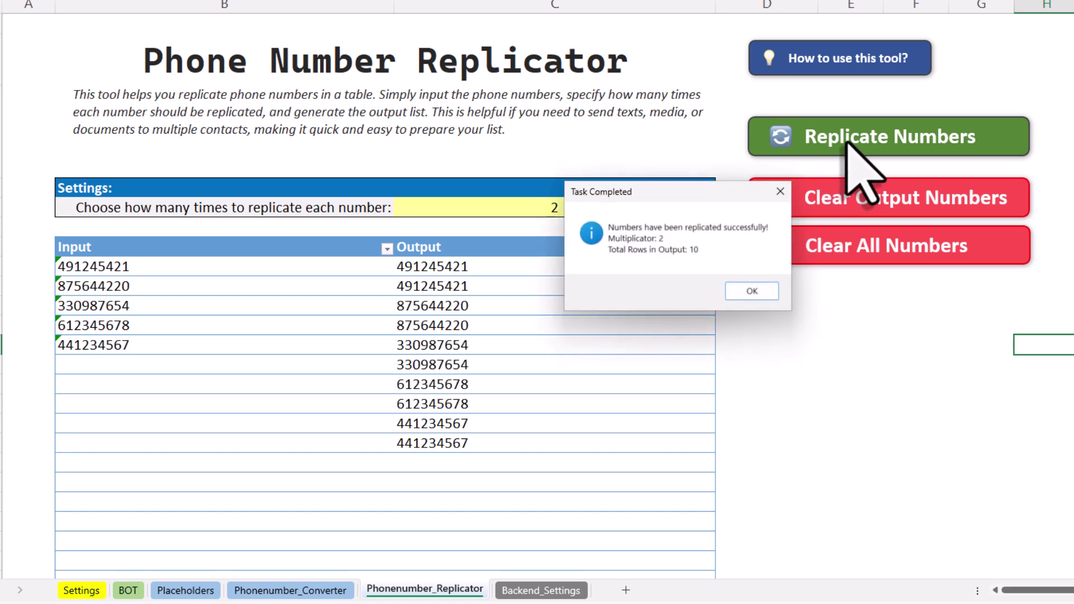
pyautogui.click(767, 289)
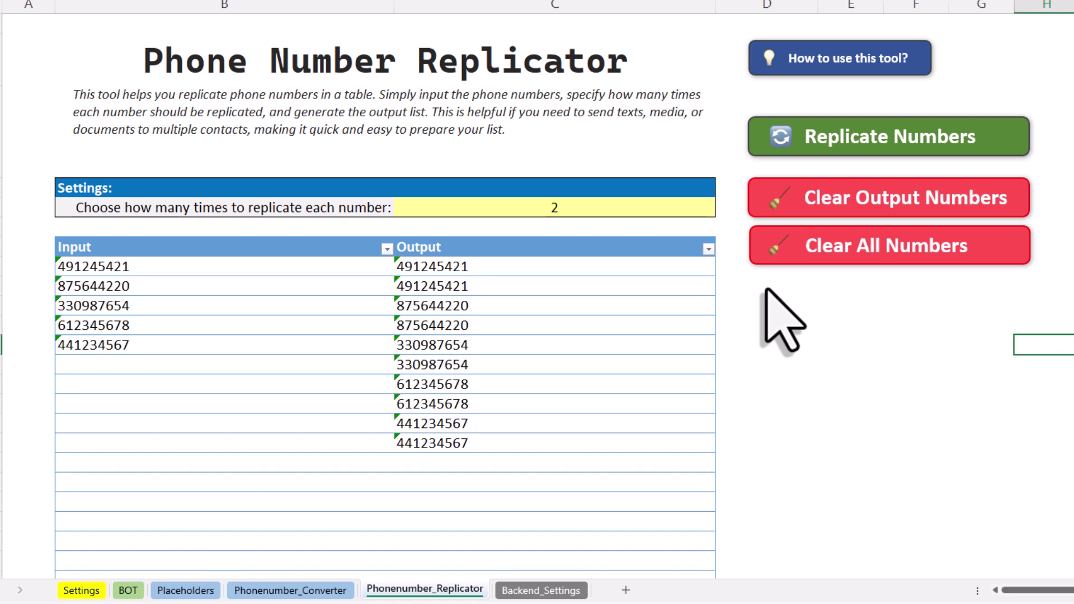
# On the Backend_Settings sheet, fetch the latest Version_A XPaths, retrieved 14/01/2025 08:22.
pyautogui.click(551, 591)
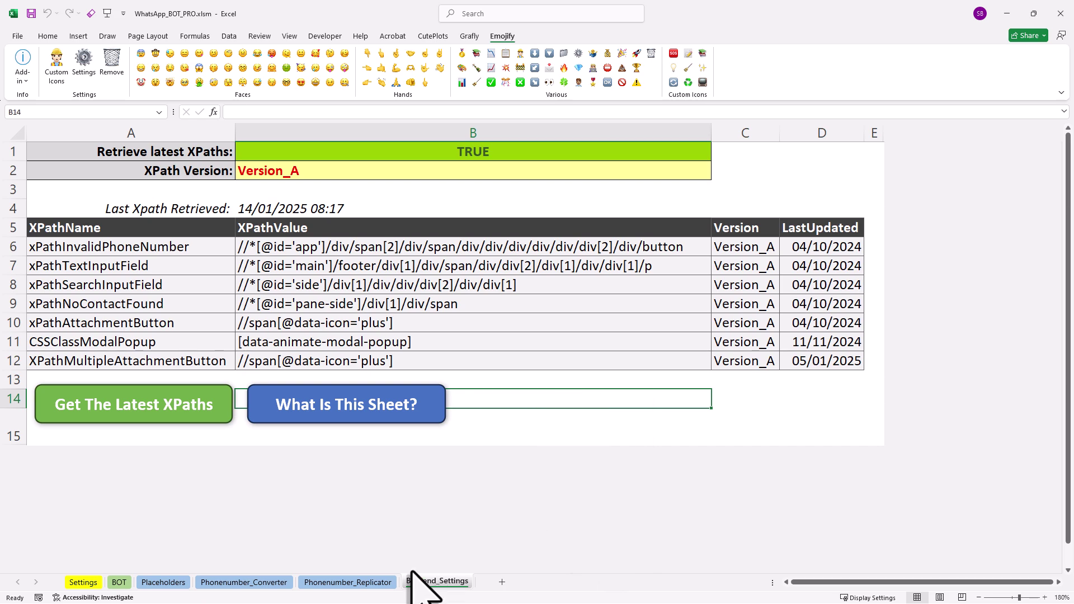
pyautogui.click(193, 411)
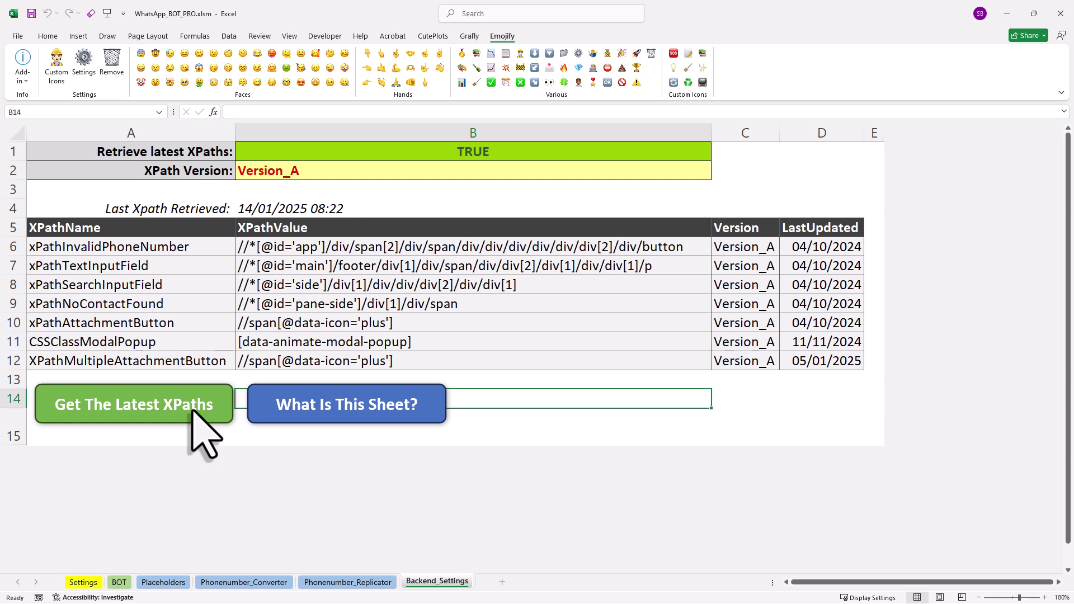
# Open the Settings sheet showing the 4,000 ms default and 2,000 ms attachment delays.
pyautogui.click(93, 582)
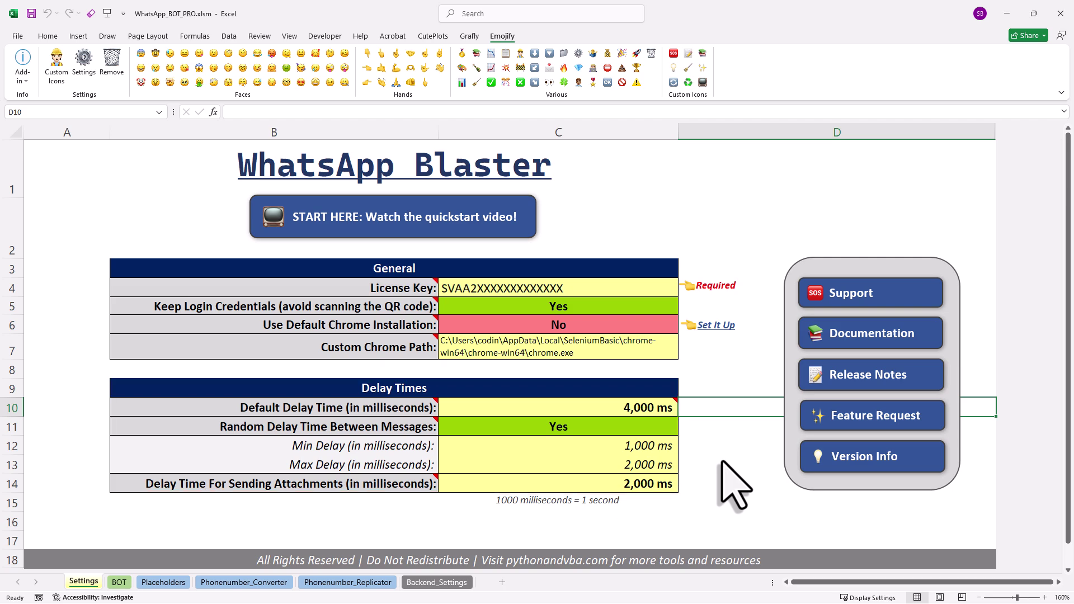
# Launch the WhatsApp Blaster docs from the Settings sheet and go to the Getting Started page.
pyautogui.click(864, 339)
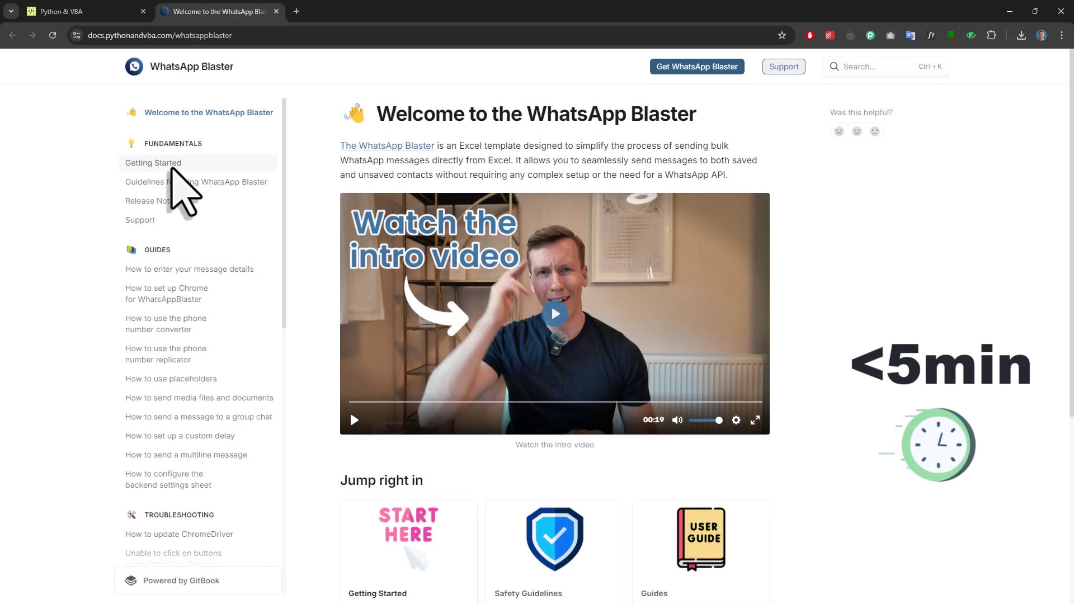
pyautogui.click(171, 167)
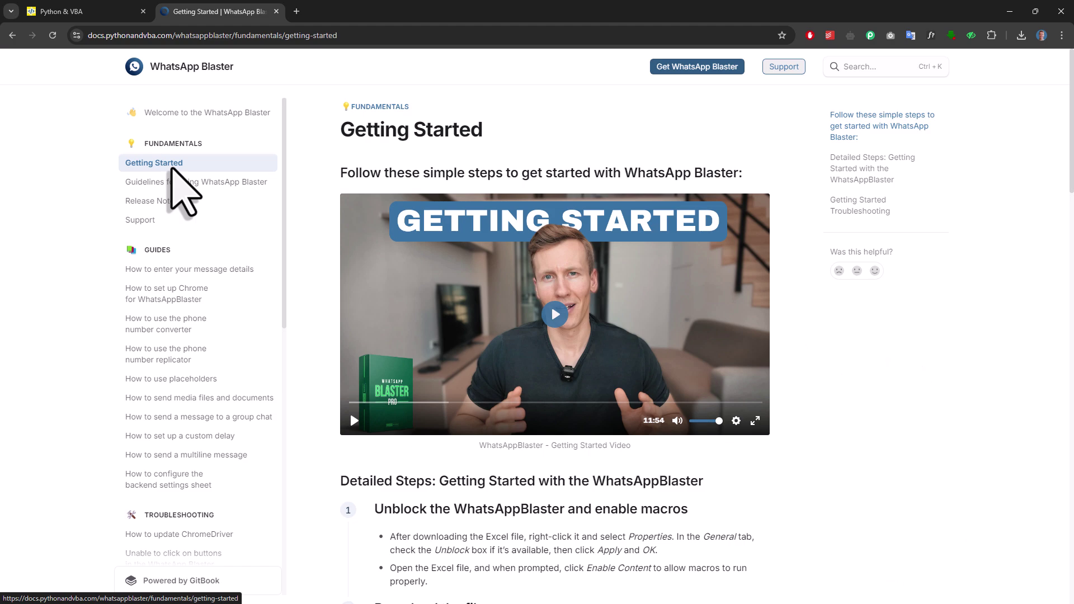
# Open 'Guidelines for using WhatsApp Blaster' and read down through its DOs, DON'Ts and Disclaimer.
pyautogui.click(173, 183)
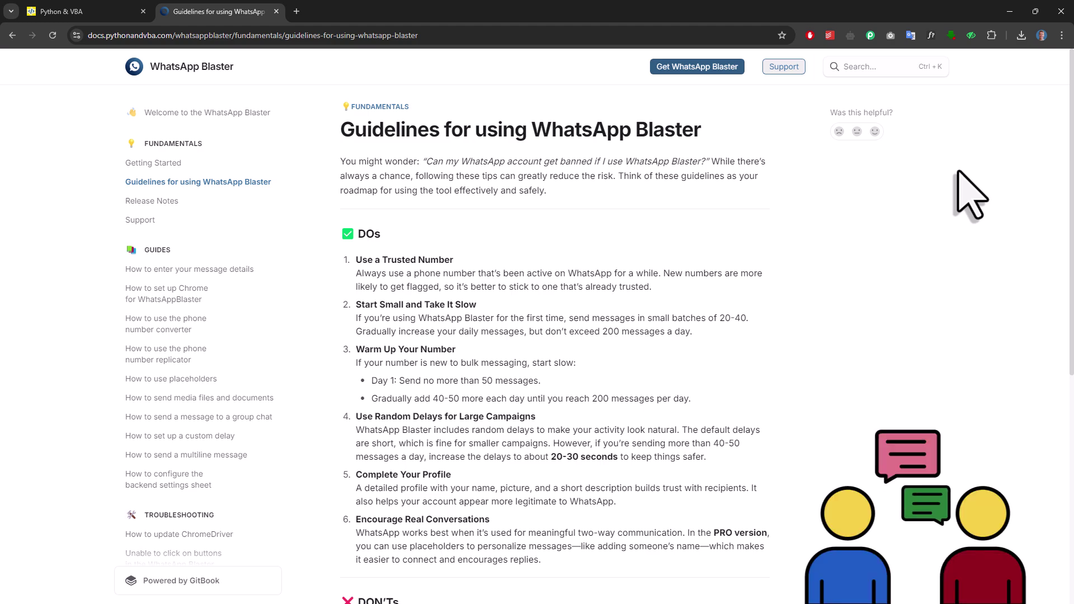
pyautogui.scroll(-3, 958, 171)
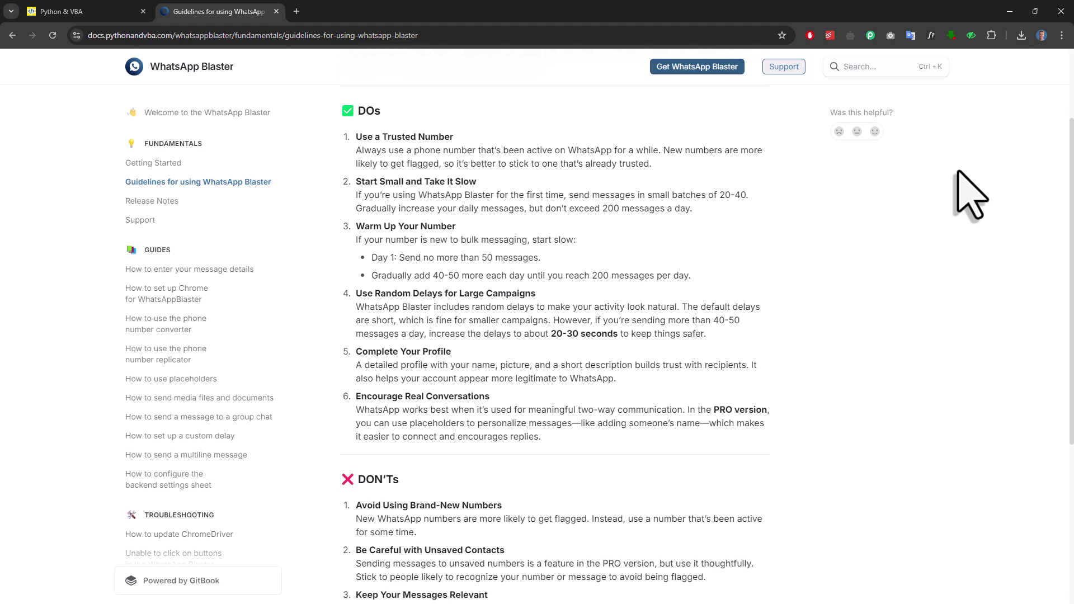
pyautogui.scroll(-2, 958, 171)
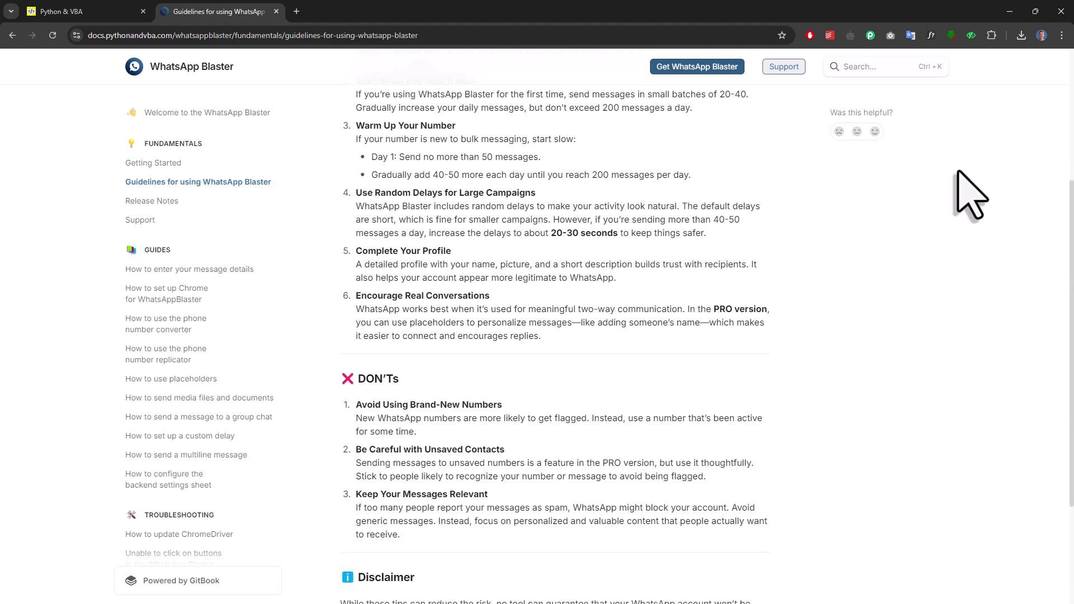
pyautogui.scroll(-3, 958, 171)
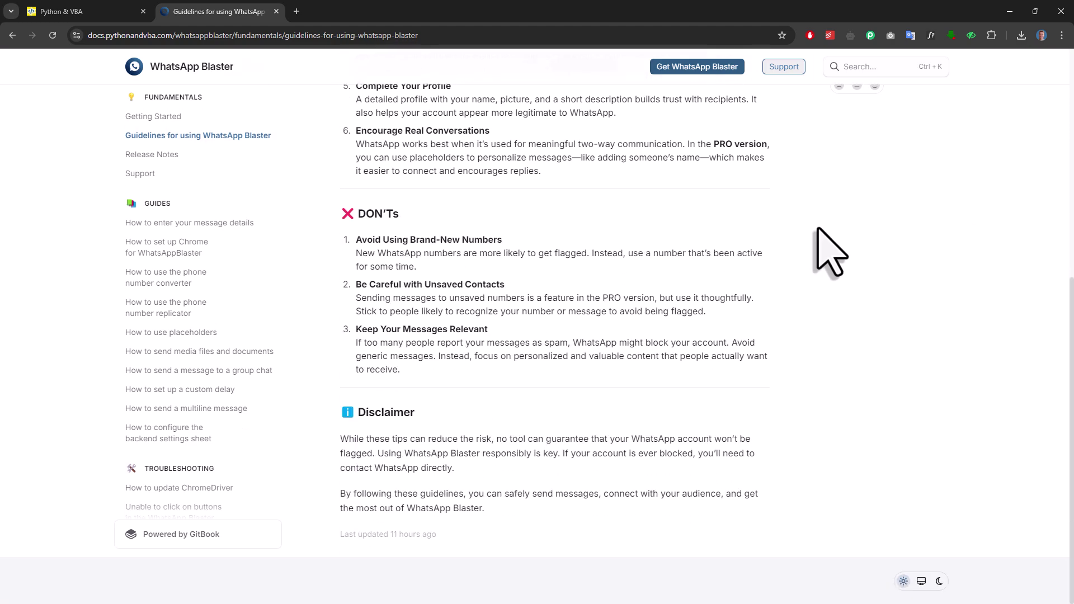
pyautogui.scroll(-5, 262, 473)
pyautogui.scroll(-5, 256, 457)
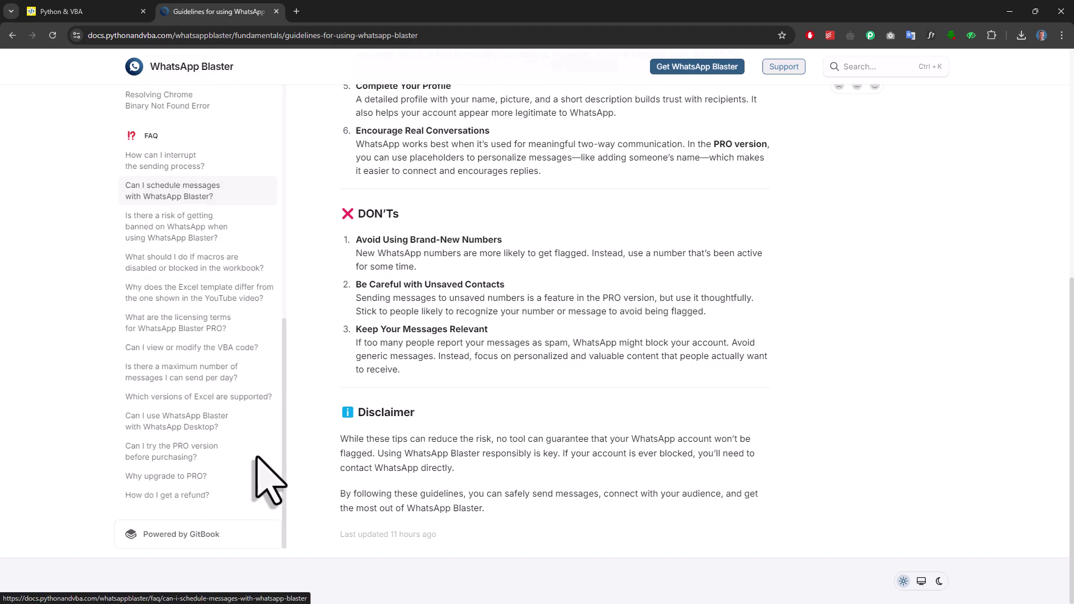
# Open the FAQ page 'Why upgrade to PRO?' showing the Free versus PRO comparison table.
pyautogui.click(230, 476)
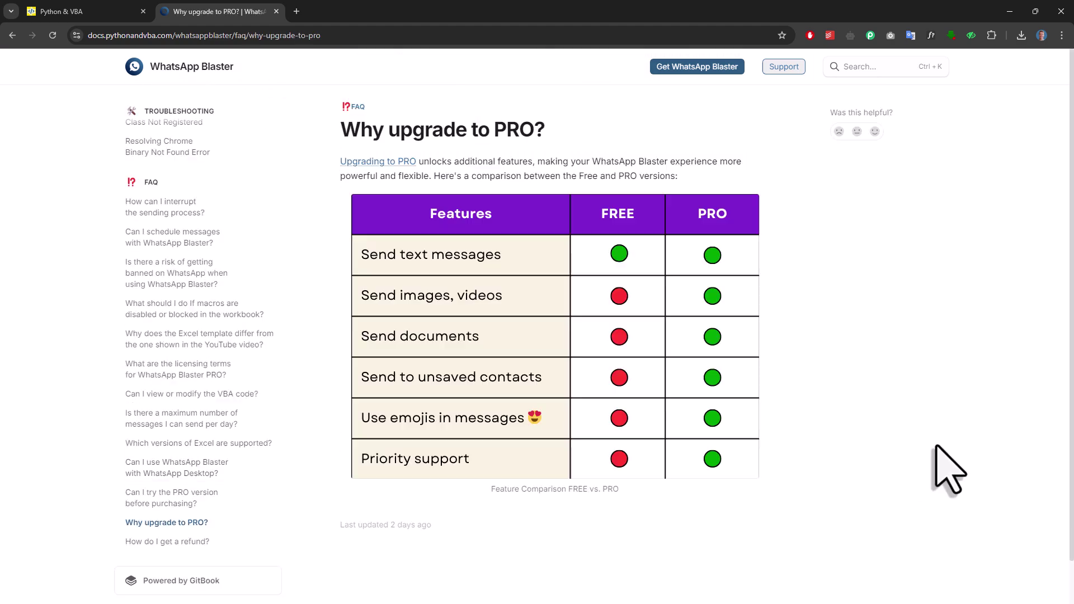